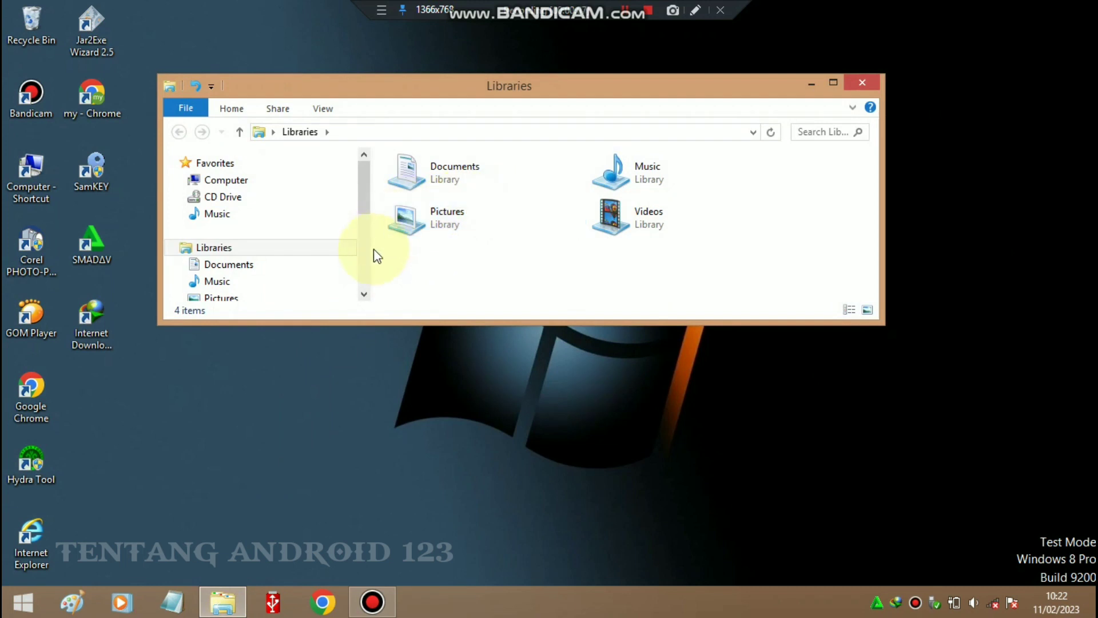
Maximize the file window and open the folder FADLY CELL\SAMSUNG\SAMSUNG J500F on Local Disk (D:)
{"action": "left_click", "coordinate": [833, 83]}
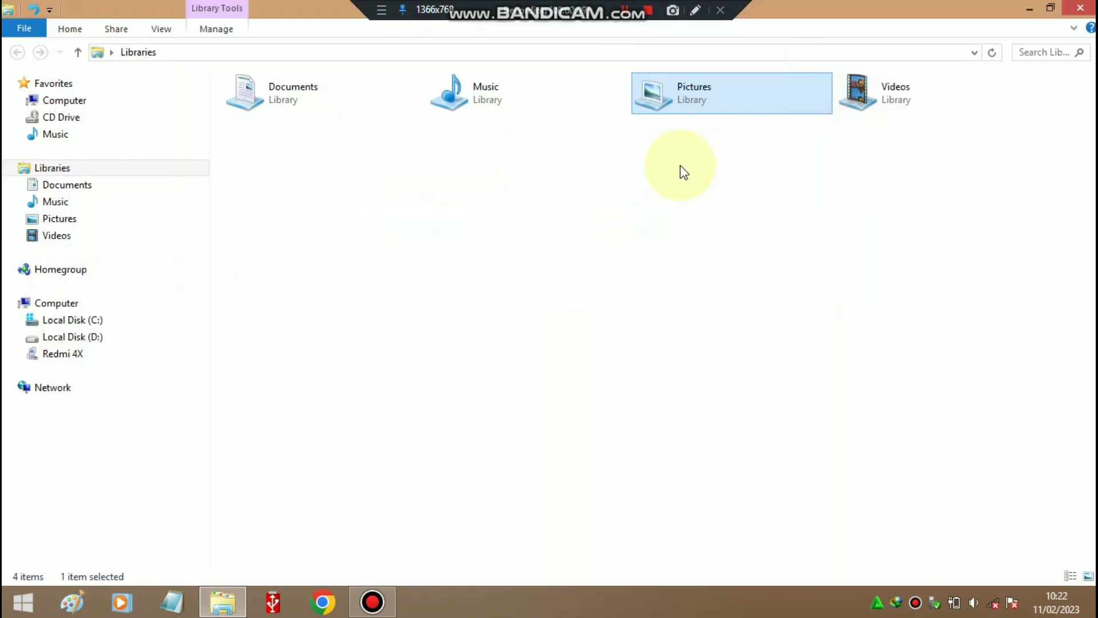
{"action": "left_click", "coordinate": [102, 338]}
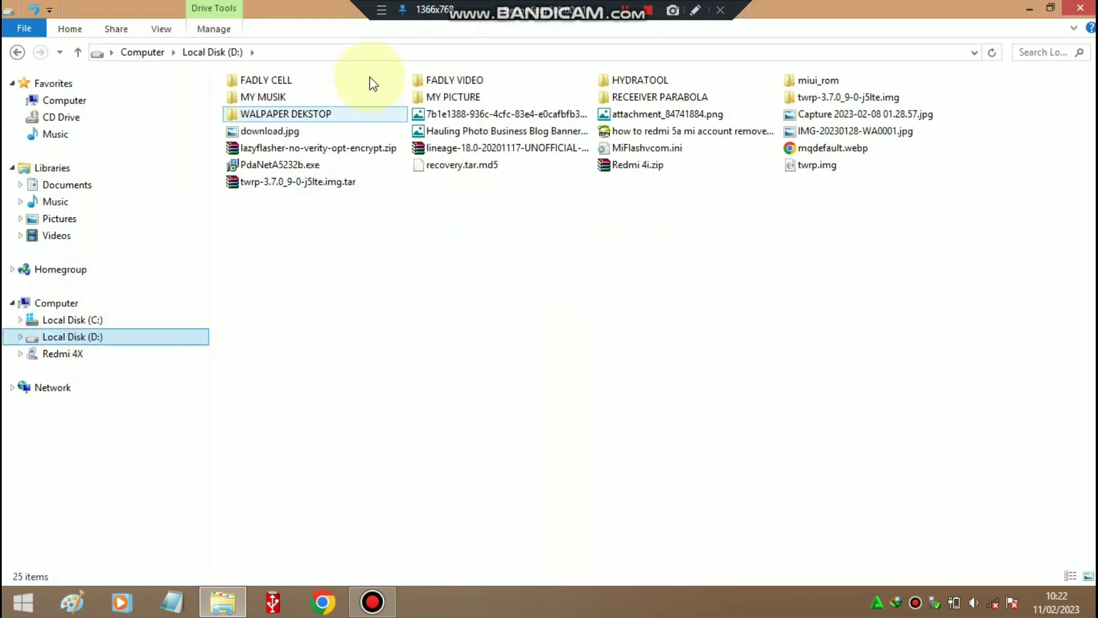
{"action": "double_click", "coordinate": [314, 85]}
{"action": "left_click", "coordinate": [275, 150]}
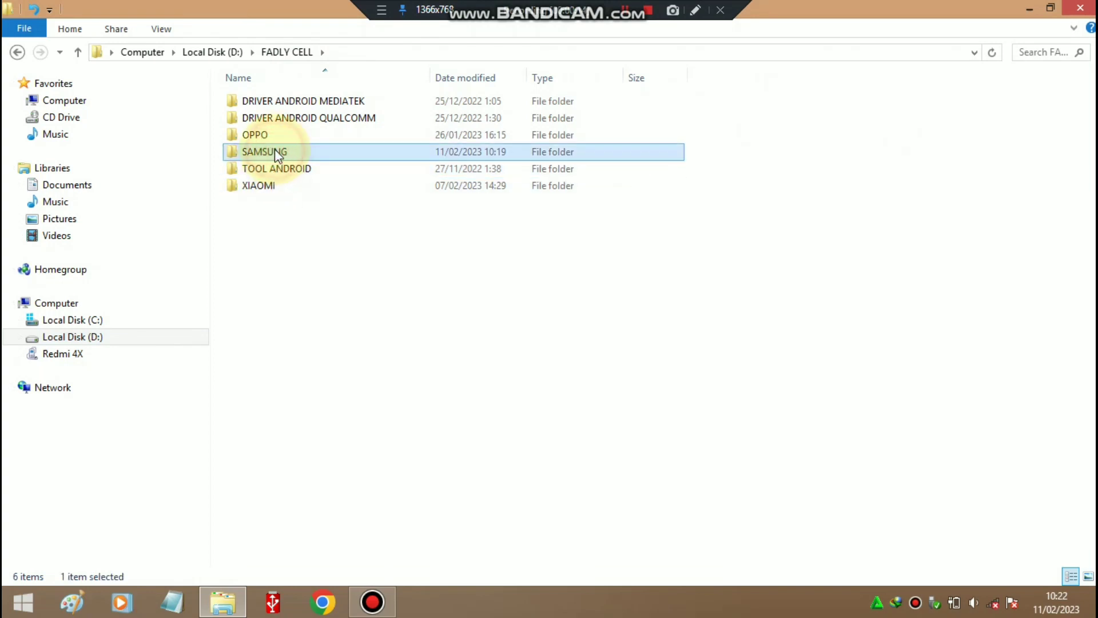
{"action": "double_click", "coordinate": [361, 150]}
{"action": "left_click", "coordinate": [276, 170]}
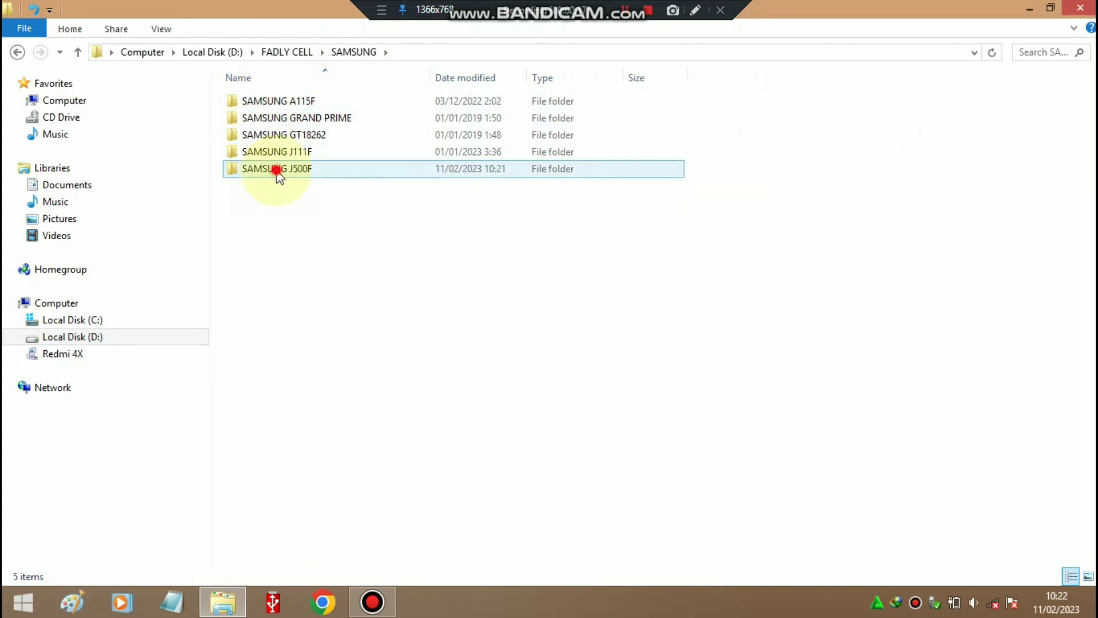
{"action": "double_click", "coordinate": [278, 170]}
{"action": "left_click_drag", "start_coordinate": [257, 196], "coordinate": [280, 98]}
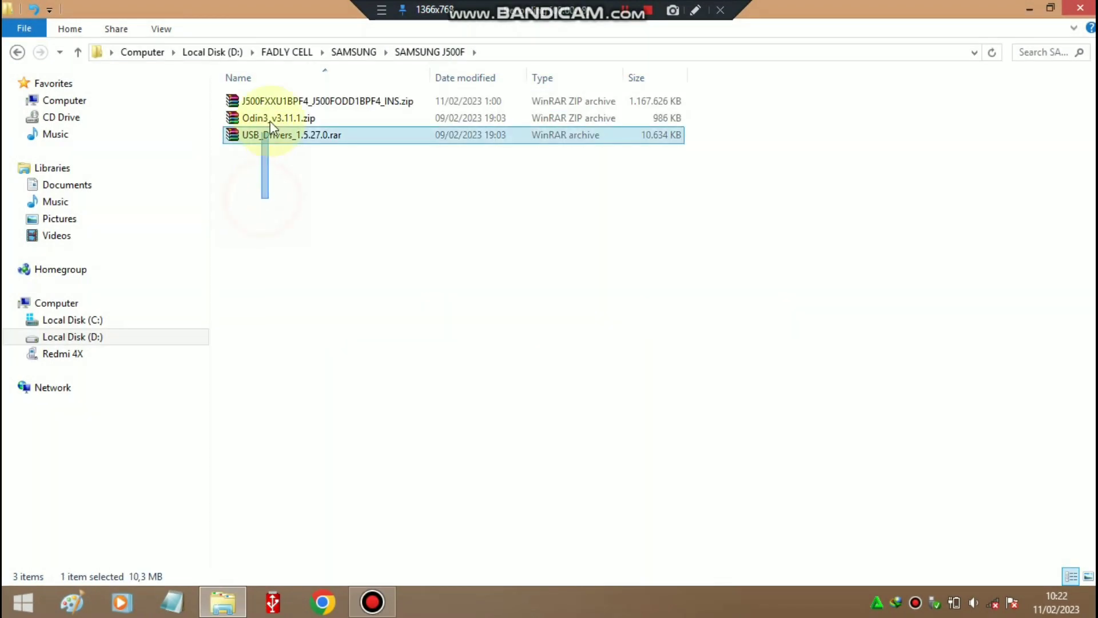
{"action": "left_click_drag", "start_coordinate": [265, 189], "coordinate": [270, 98]}
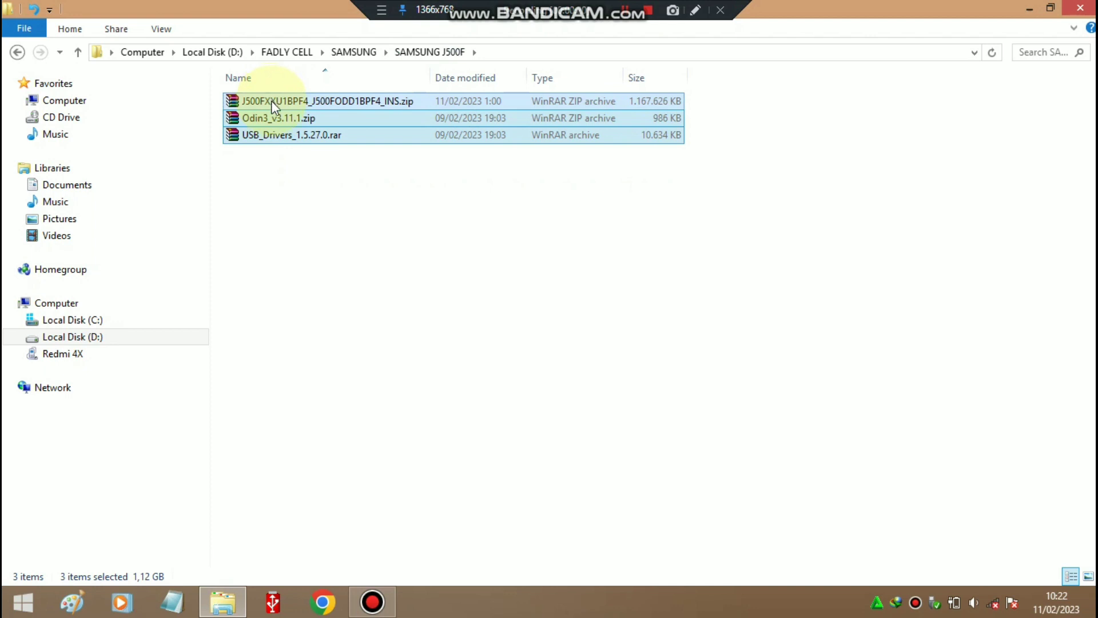
{"action": "left_click", "coordinate": [266, 183]}
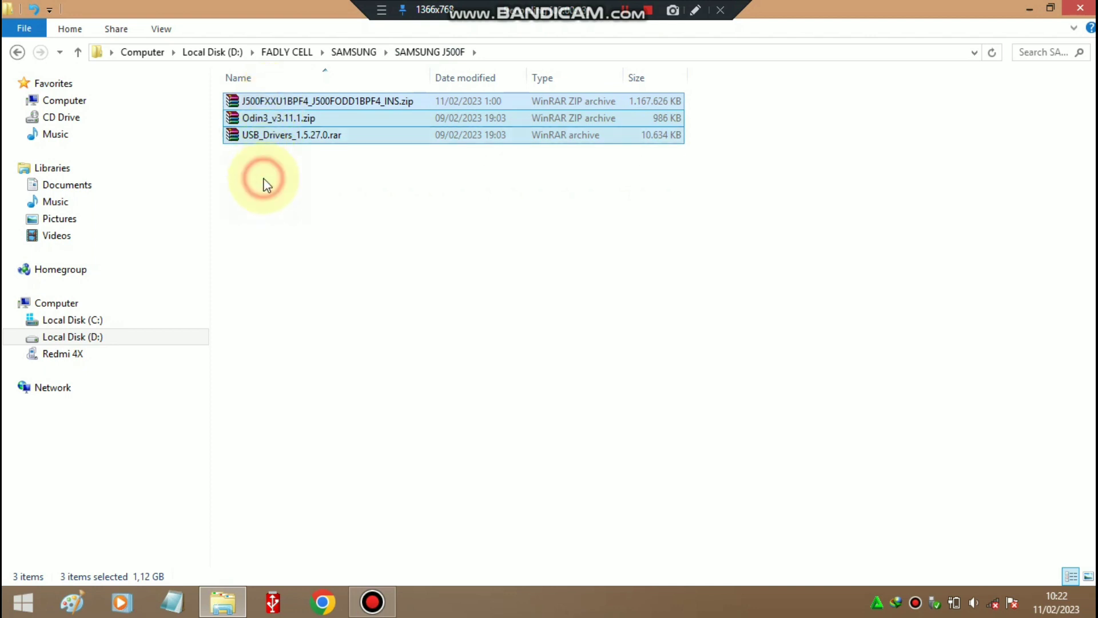
Extract USB_Drivers_1.5.27.0.rar into its own USB_Drivers_1.5.27.0 folder inside SAMSUNG J500F
{"action": "right_click", "coordinate": [290, 136]}
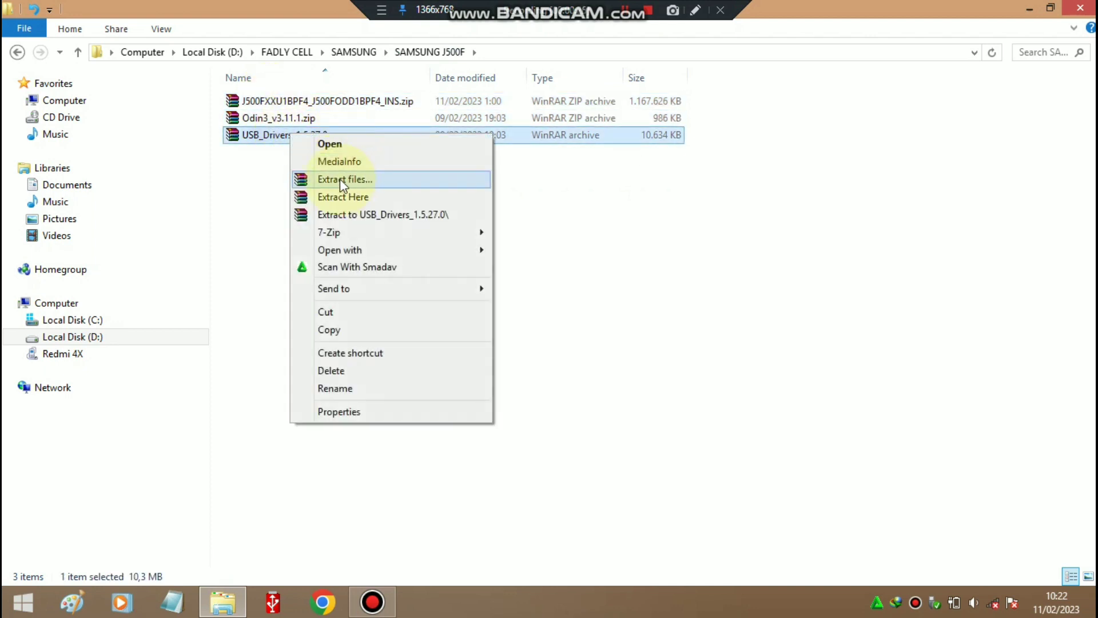
{"action": "left_click", "coordinate": [342, 179]}
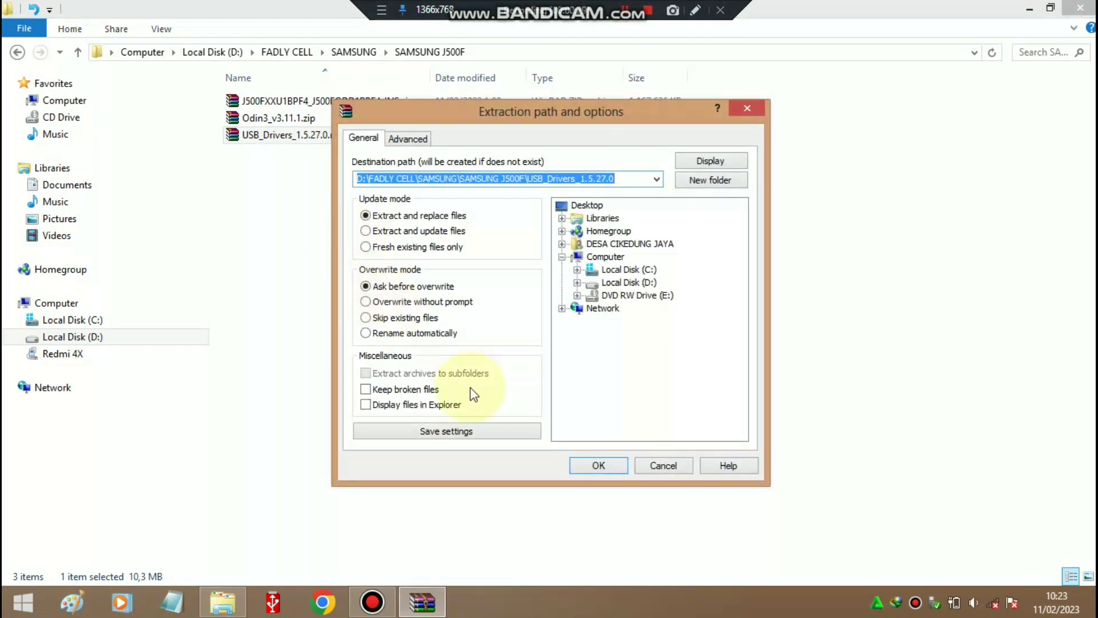
{"action": "left_click", "coordinate": [599, 465]}
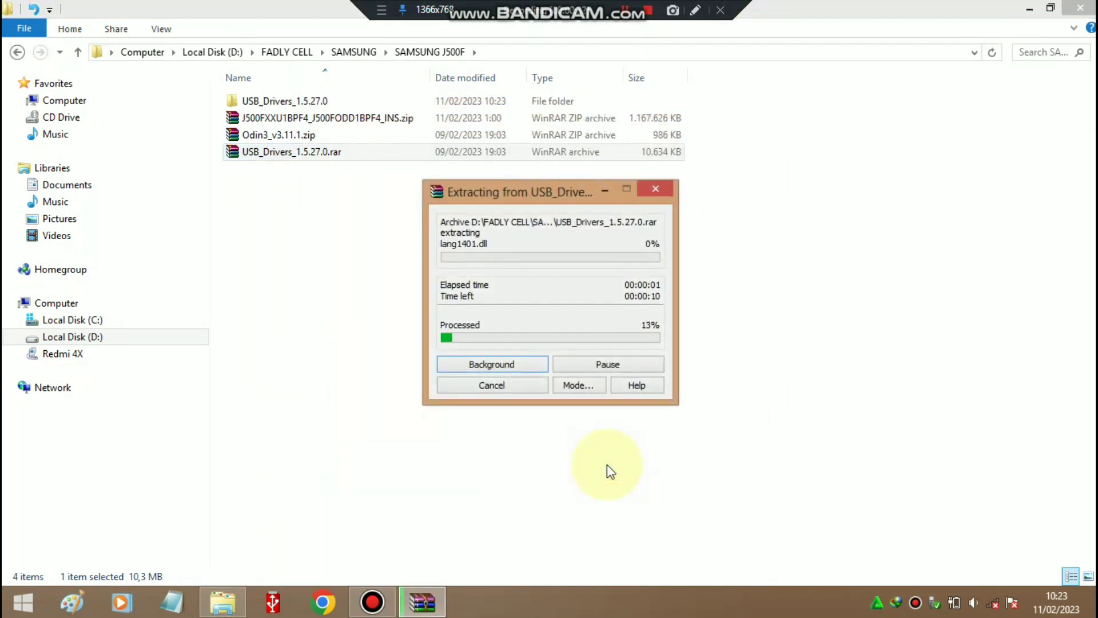
Extract Odin3_v3.11.1.zip into its own Odin3_v3.11.1 folder inside SAMSUNG J500F
{"action": "right_click", "coordinate": [288, 139]}
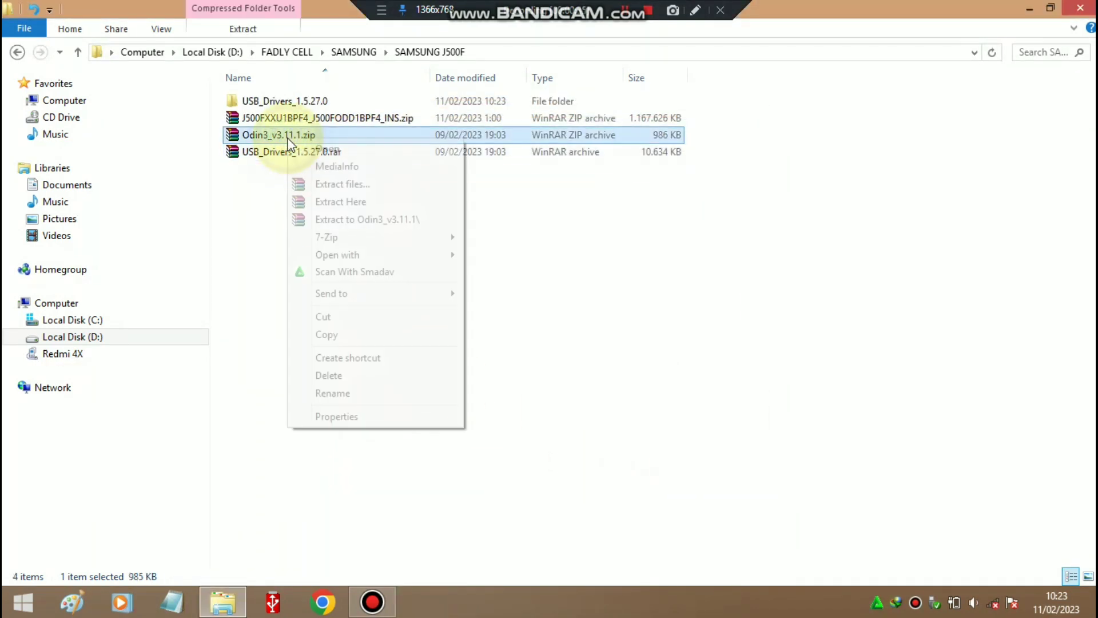
{"action": "left_click", "coordinate": [324, 182]}
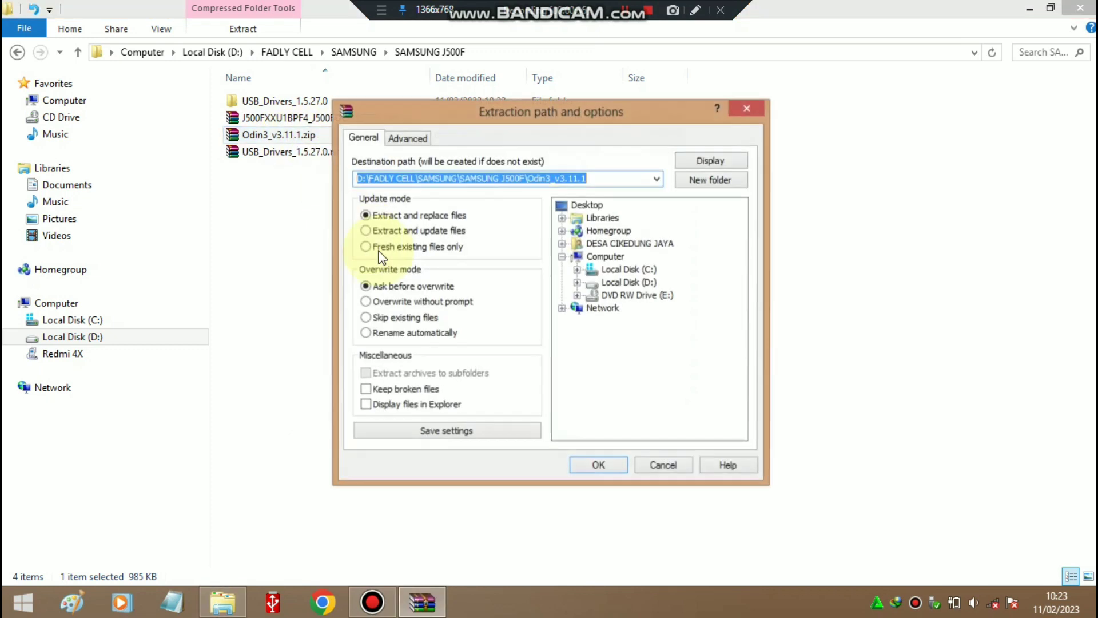
{"action": "left_click", "coordinate": [583, 471]}
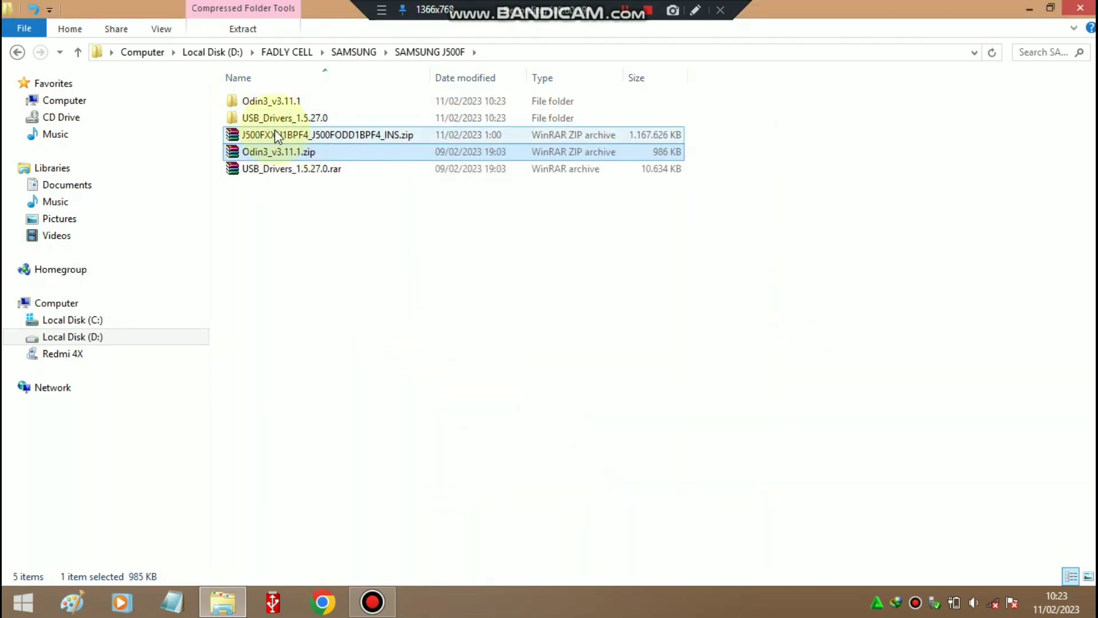
Extract the firmware archive J500FXXU1BPF4_J500FODD1BPF4_INS.zip into its own folder of the same name inside SAMSUNG J500F
{"action": "right_click", "coordinate": [276, 131]}
{"action": "left_click", "coordinate": [320, 176]}
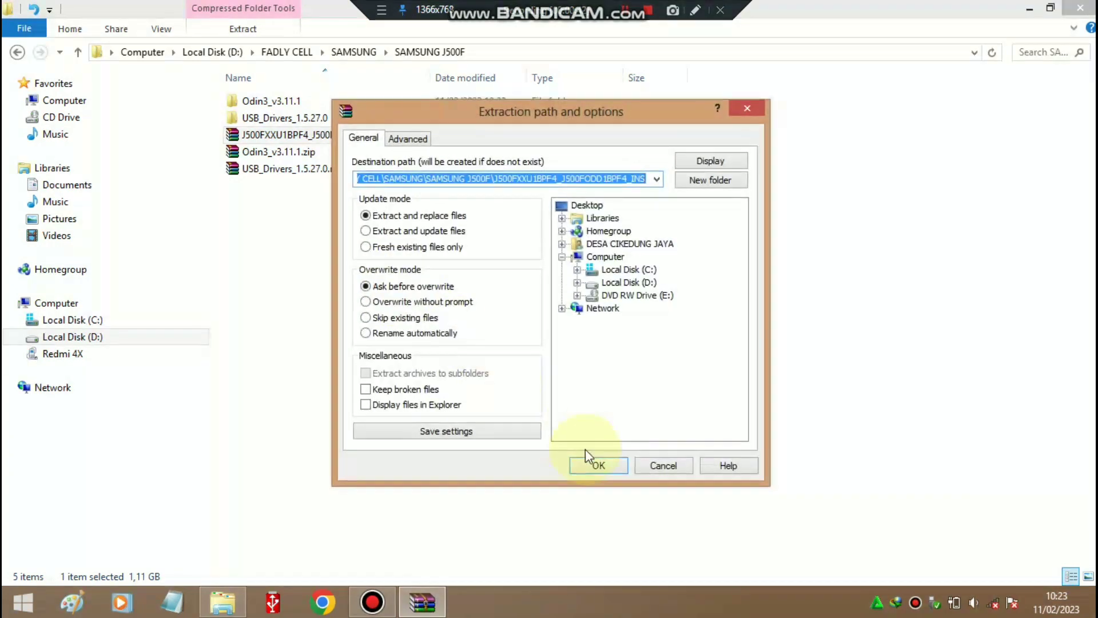
{"action": "left_click", "coordinate": [599, 465]}
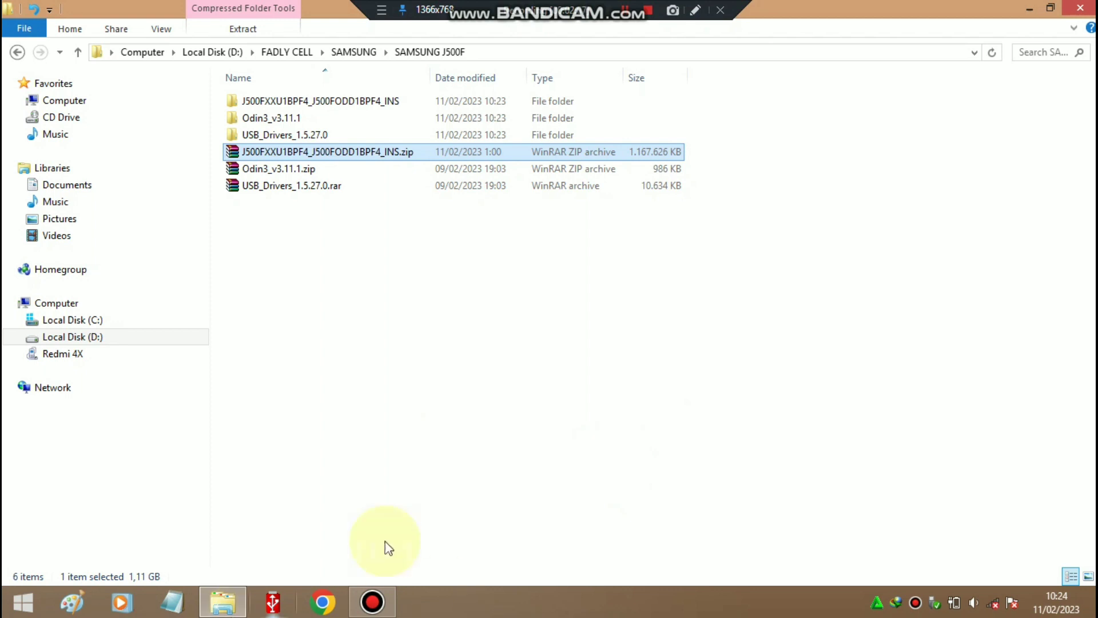
{"action": "left_click", "coordinate": [632, 283]}
{"action": "right_click", "coordinate": [540, 286]}
{"action": "left_click", "coordinate": [572, 349]}
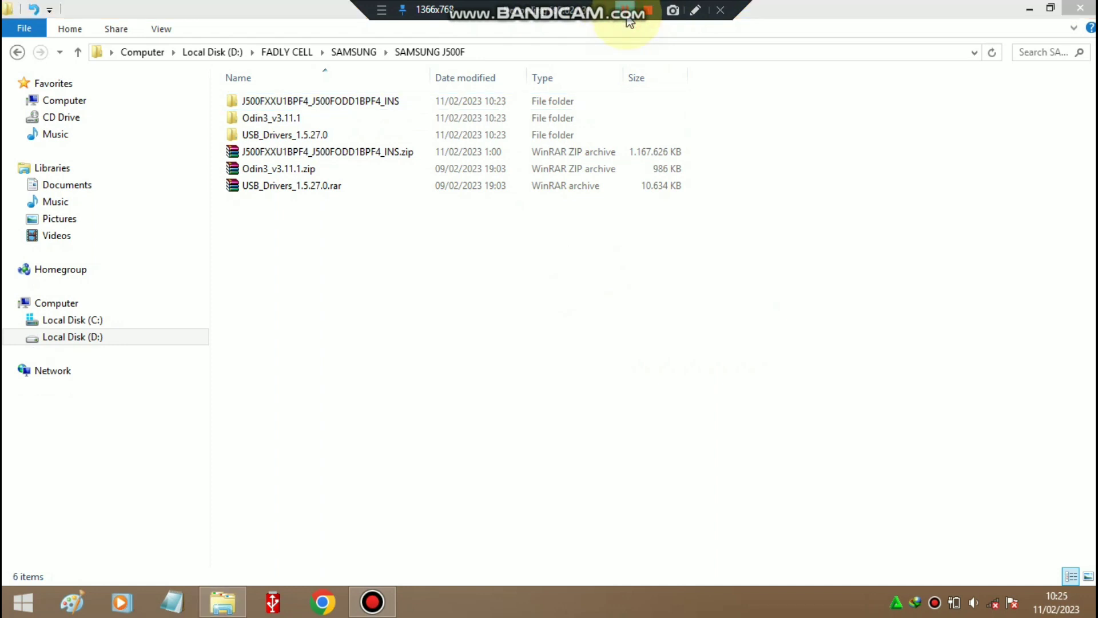
{"action": "left_click_drag", "start_coordinate": [319, 320], "coordinate": [293, 115]}
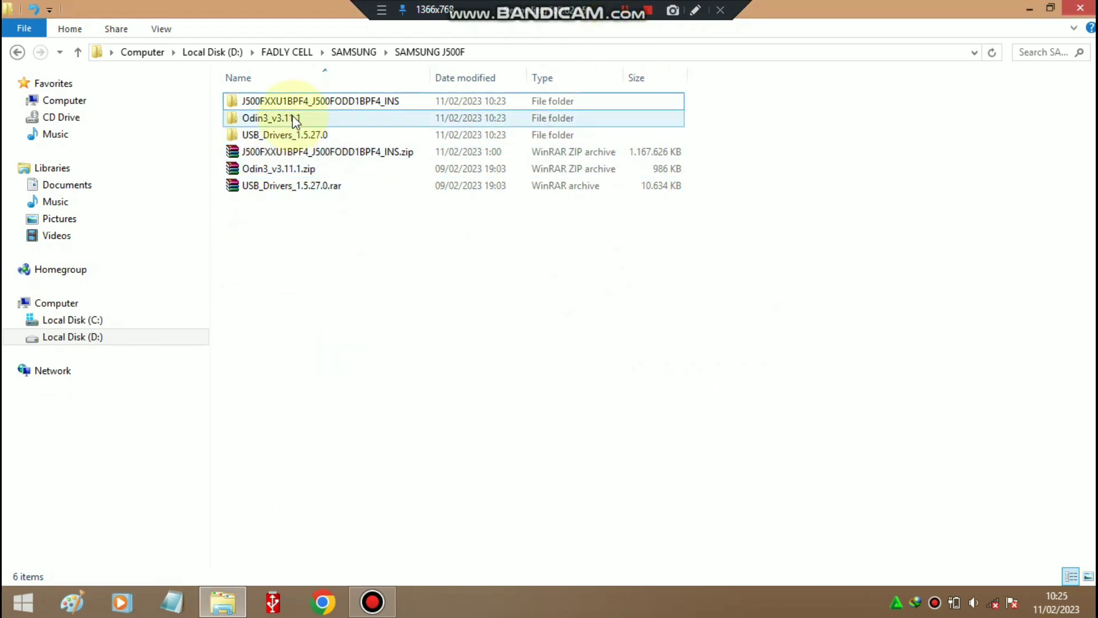
Look through the extracted USB_Drivers_1.5.27.0 folder for the Samsung driver setup file and return to the SAMSUNG J500F folder
{"action": "double_click", "coordinate": [275, 137]}
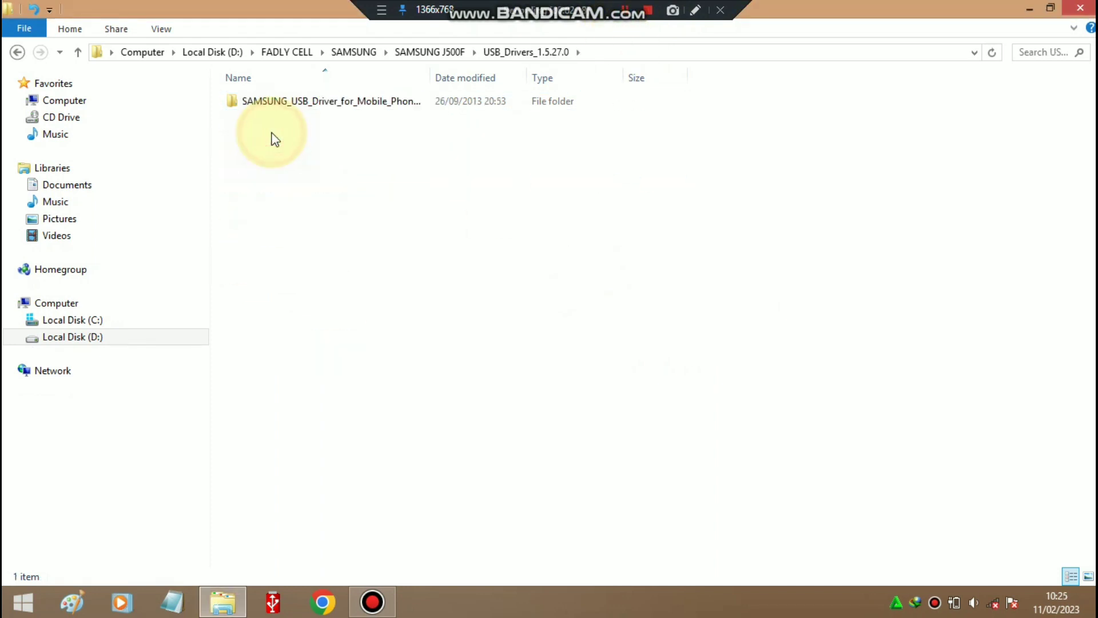
{"action": "double_click", "coordinate": [294, 103]}
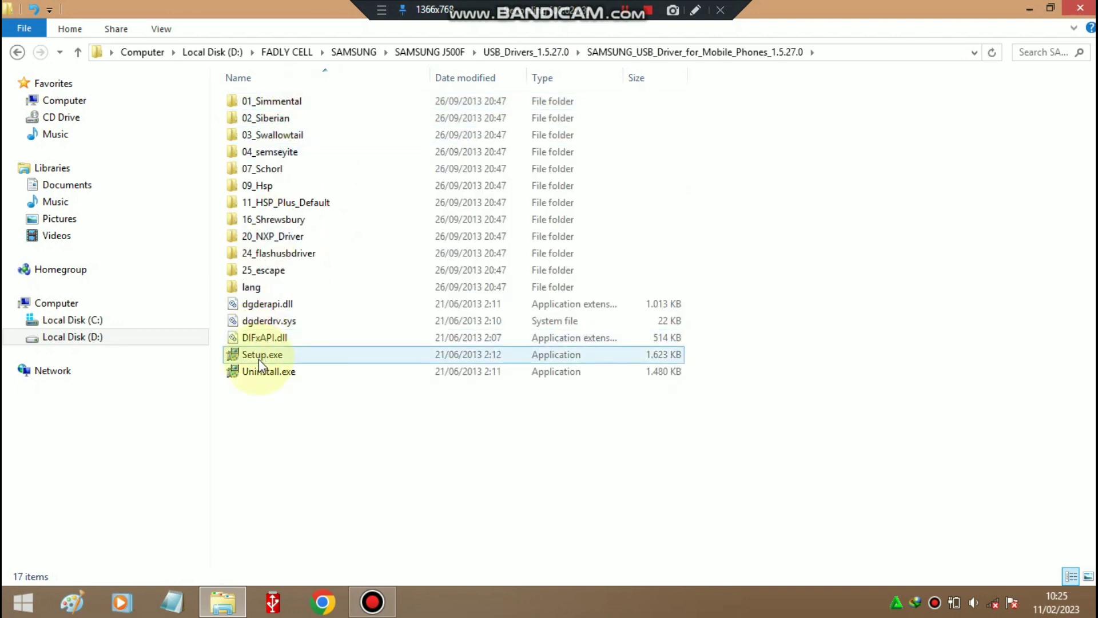
{"action": "left_click", "coordinate": [18, 52]}
{"action": "left_click", "coordinate": [18, 52]}
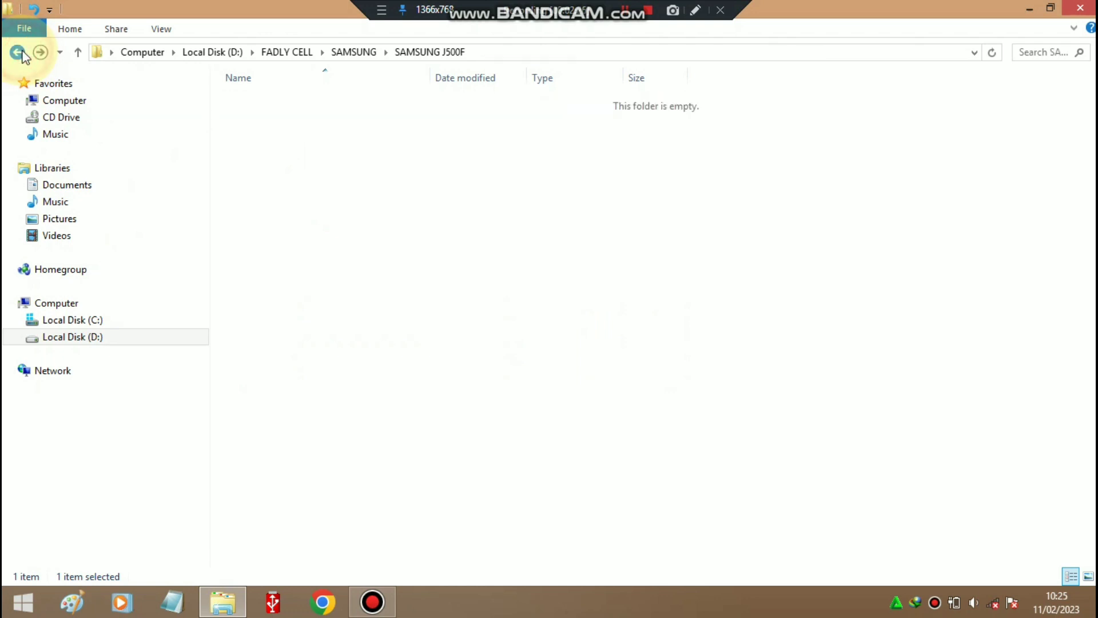
Launch Odin3_v3.11.1.exe from the nested Odin3_v3.11.1 folder and allow it to run despite the SmartScreen warning
{"action": "double_click", "coordinate": [297, 118]}
{"action": "left_click", "coordinate": [262, 104]}
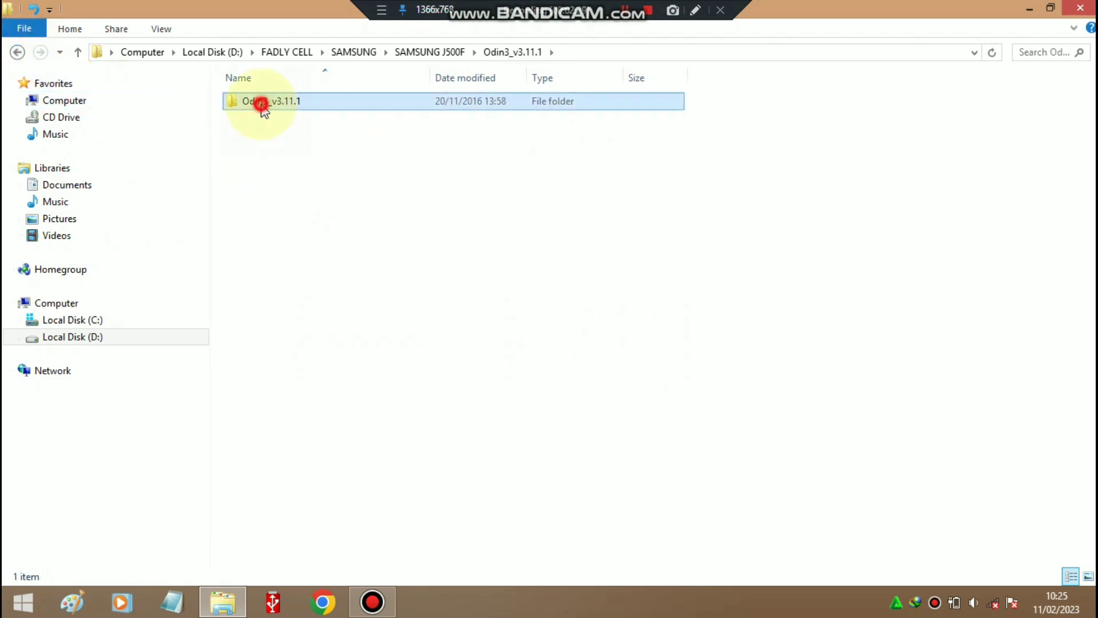
{"action": "double_click", "coordinate": [261, 104]}
{"action": "left_click", "coordinate": [269, 117]}
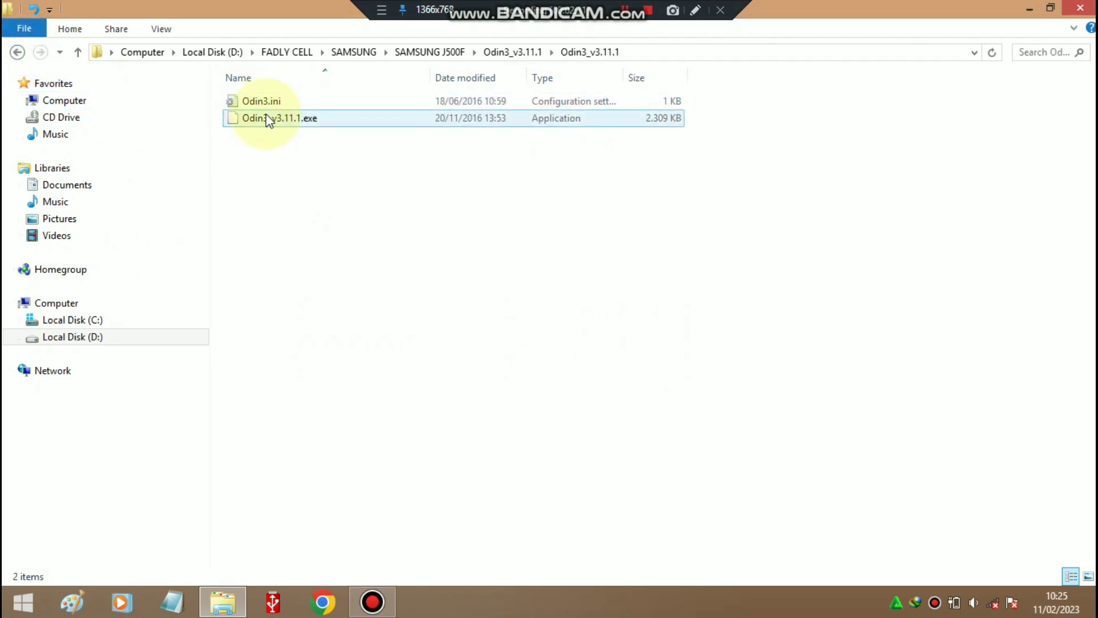
{"action": "right_click", "coordinate": [305, 120]}
{"action": "left_click", "coordinate": [352, 162]}
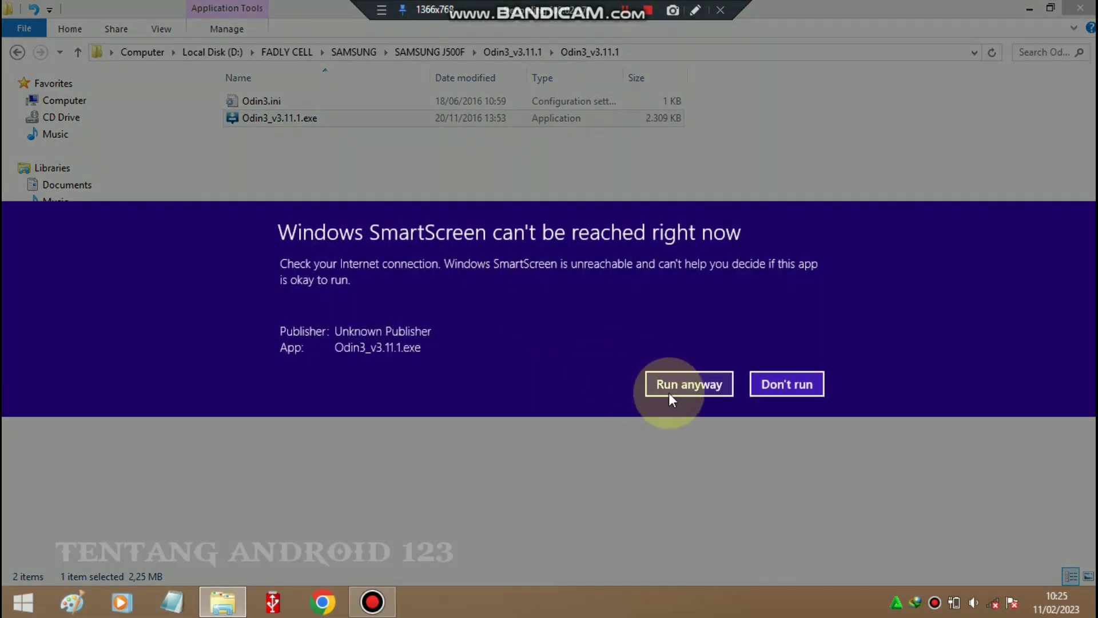
{"action": "left_click", "coordinate": [670, 392]}
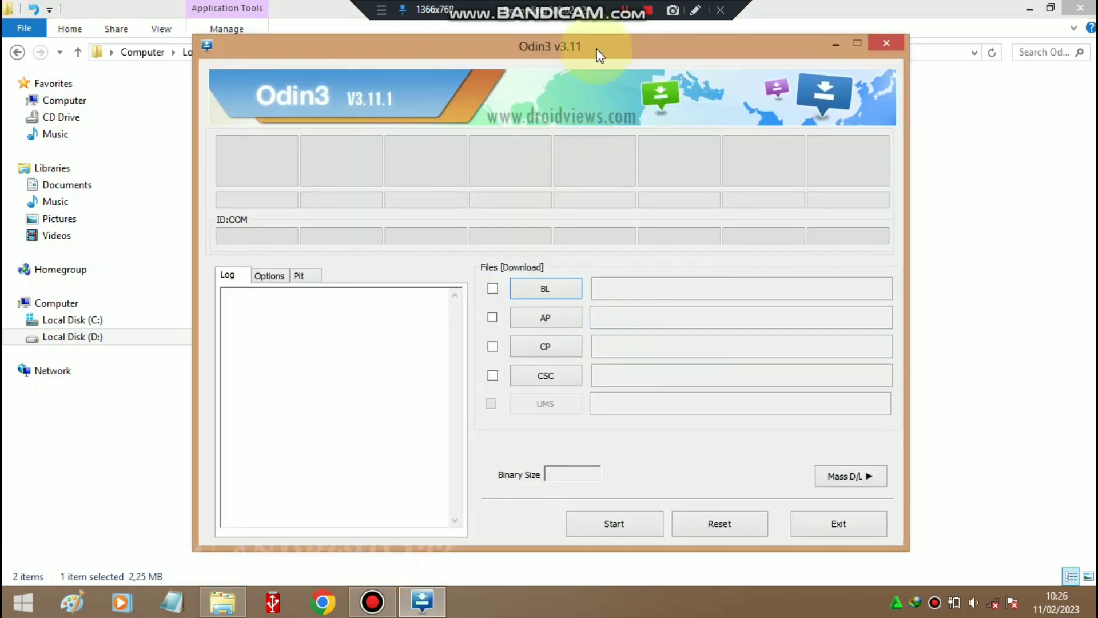
Check Odin's flashing options and load J500FXXU1BPF4_J500FODD1BPF4_J500FDDU1BPF2_HOME.tar.md5 from the extracted firmware folder as the AP file
{"action": "left_click", "coordinate": [270, 277]}
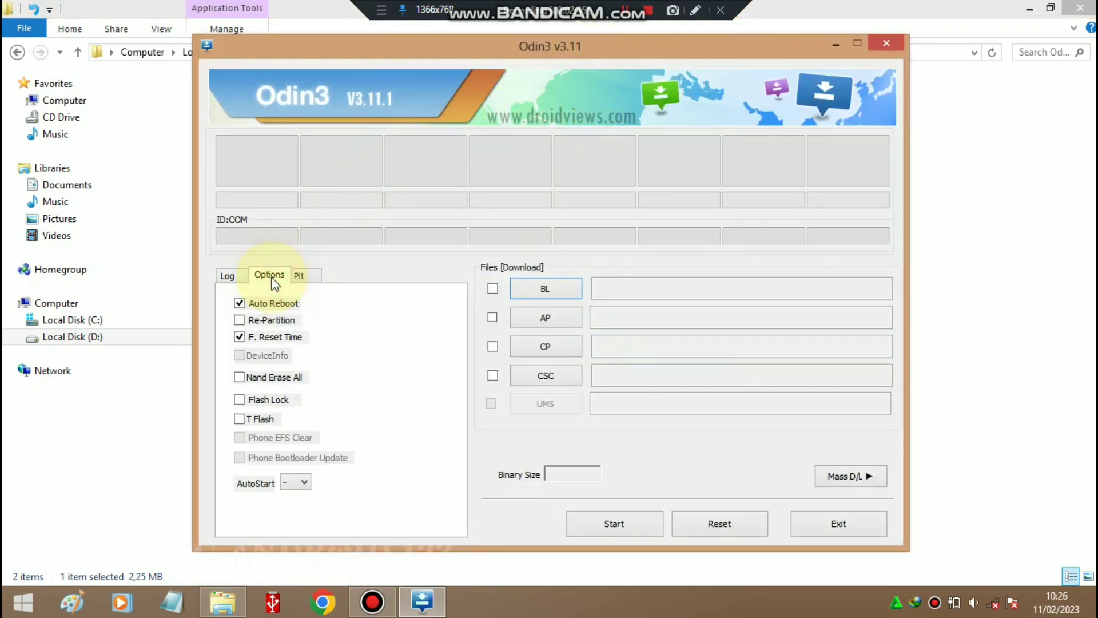
{"action": "left_click", "coordinate": [227, 276]}
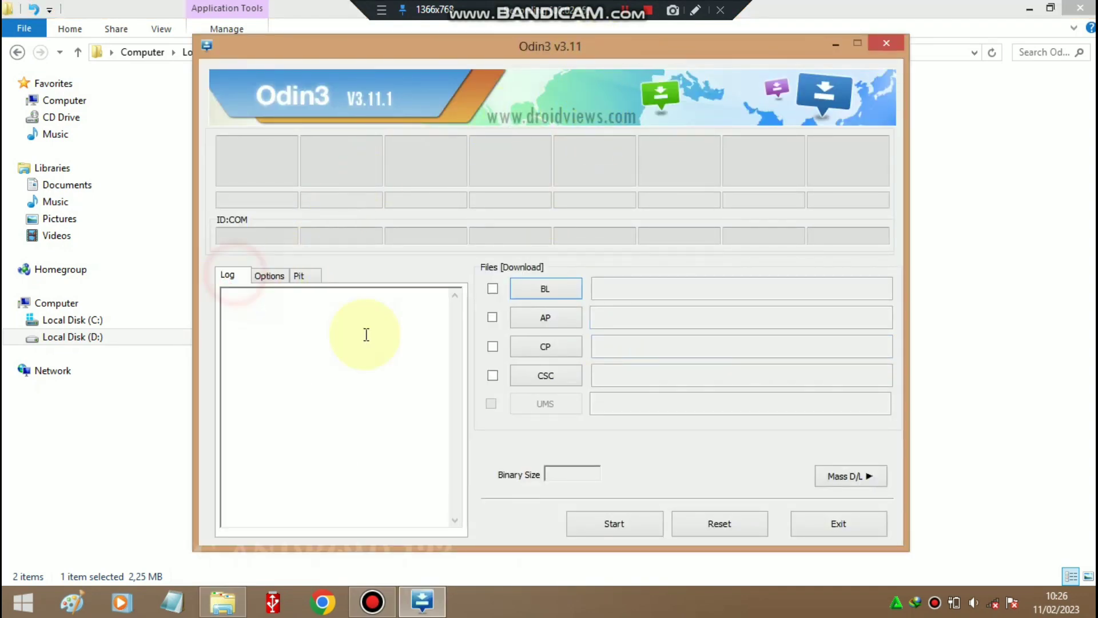
{"action": "left_click", "coordinate": [550, 321]}
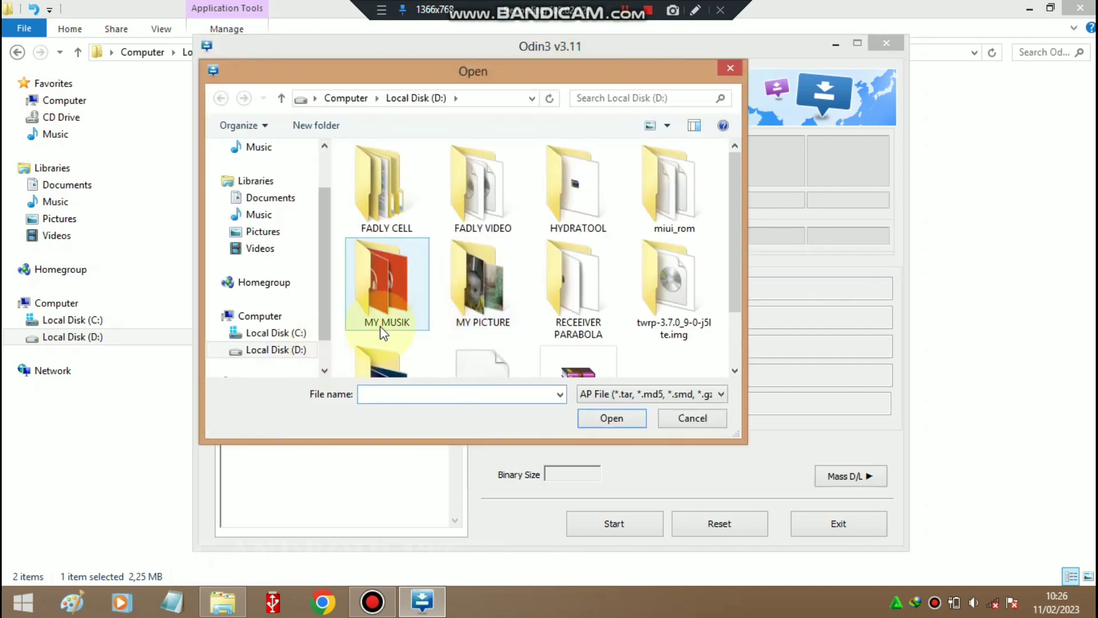
{"action": "double_click", "coordinate": [415, 218]}
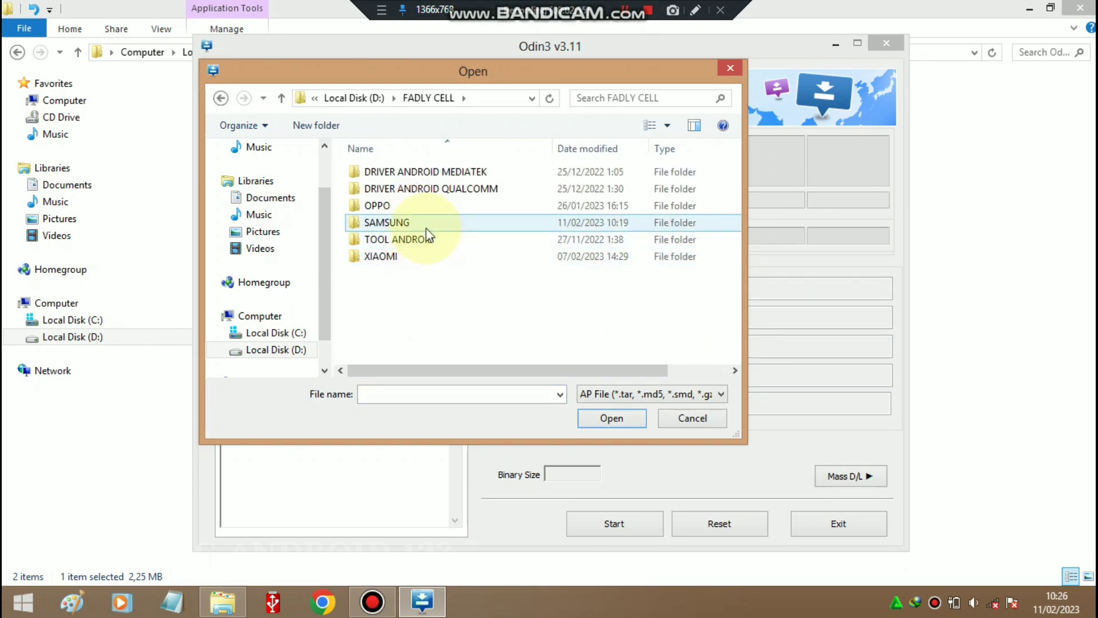
{"action": "double_click", "coordinate": [421, 224]}
{"action": "double_click", "coordinate": [429, 238]}
{"action": "double_click", "coordinate": [445, 174]}
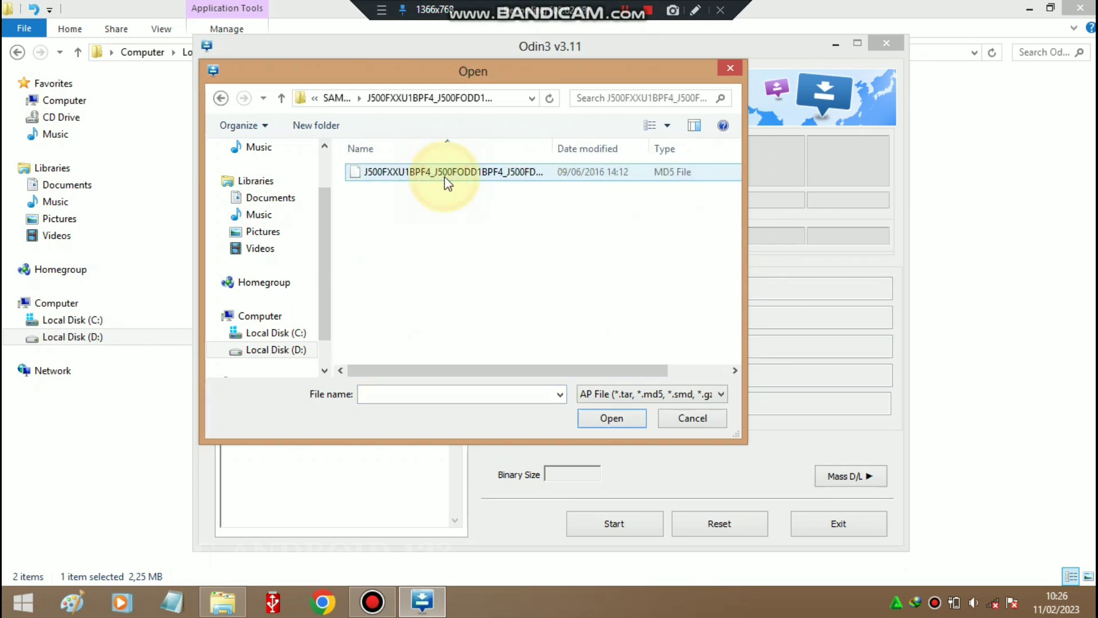
{"action": "left_click", "coordinate": [444, 173]}
{"action": "left_click", "coordinate": [611, 418]}
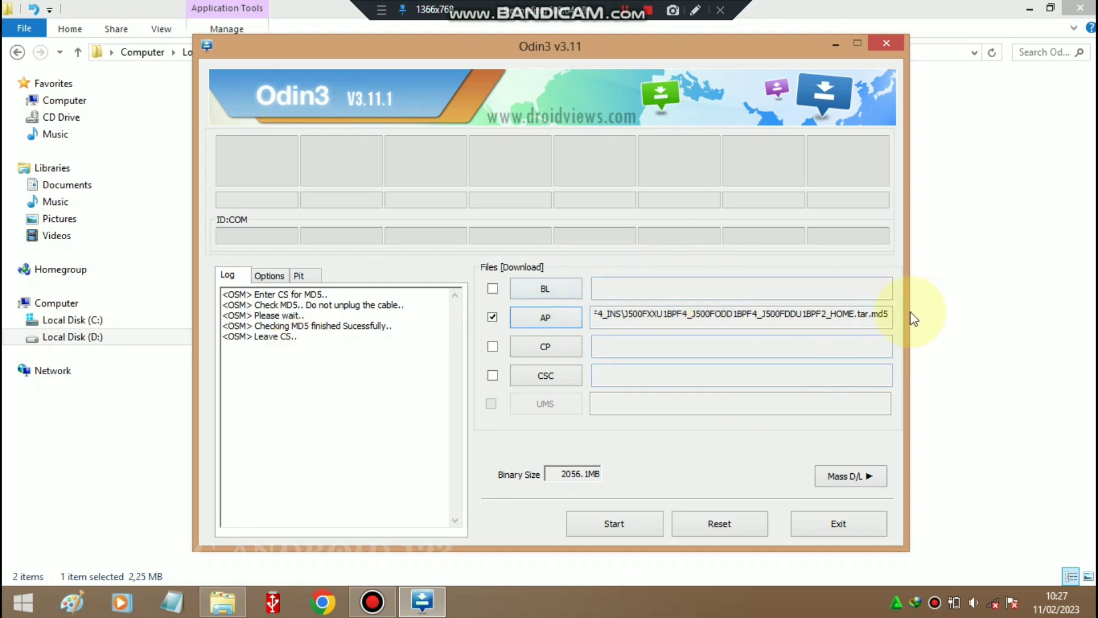
Look at Odin's PIT settings, dismissing the engineers-only warning, and review the flashing options
{"action": "left_click", "coordinate": [301, 275]}
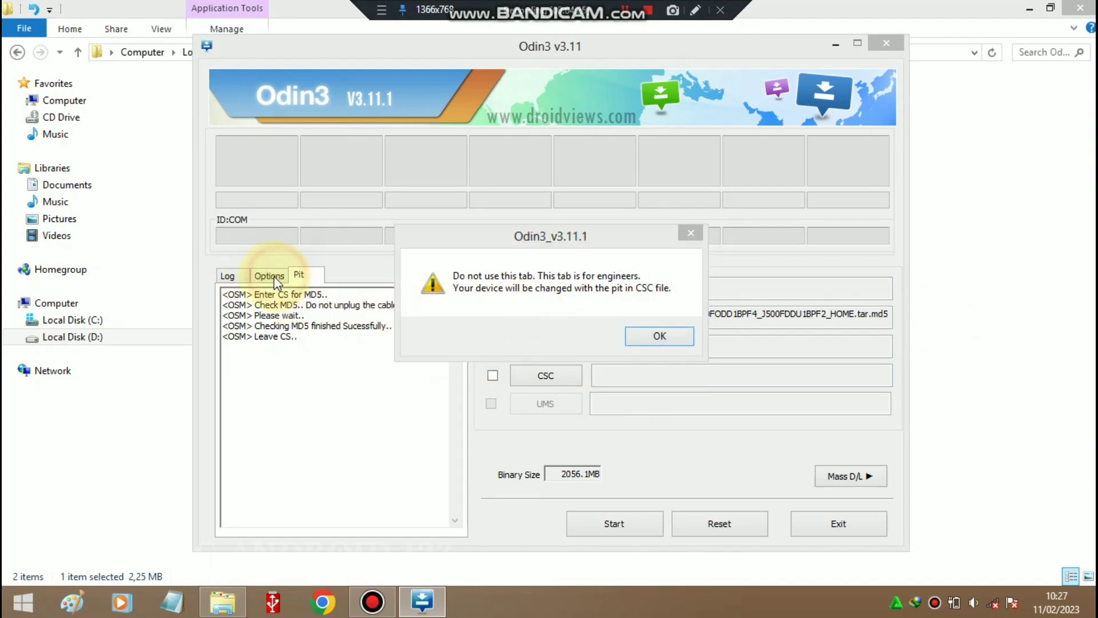
{"action": "left_click", "coordinate": [678, 337]}
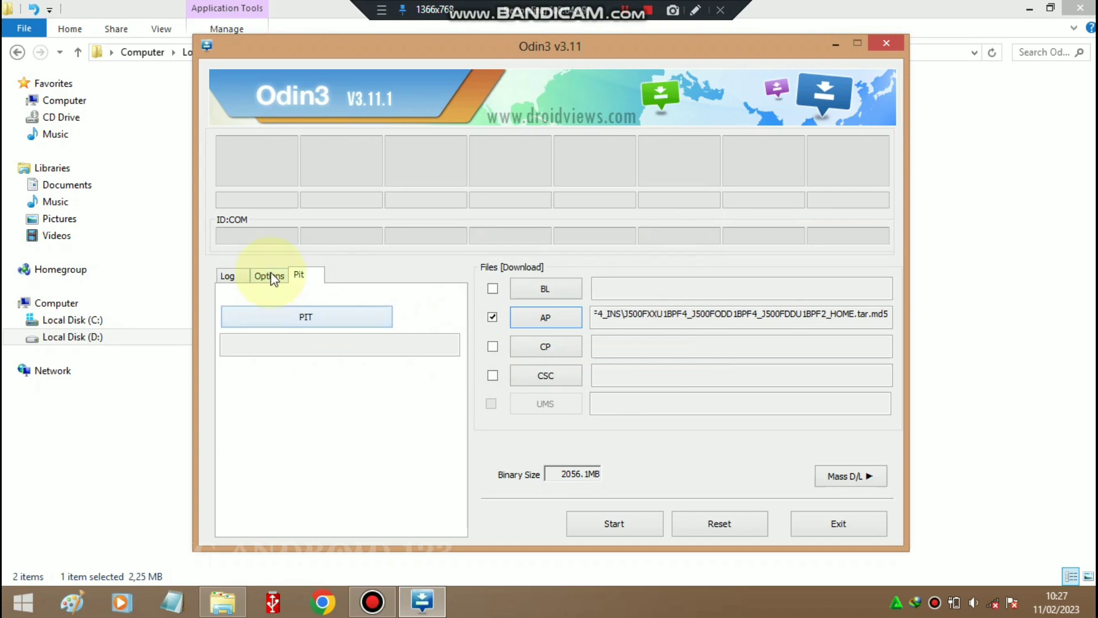
{"action": "left_click", "coordinate": [270, 276]}
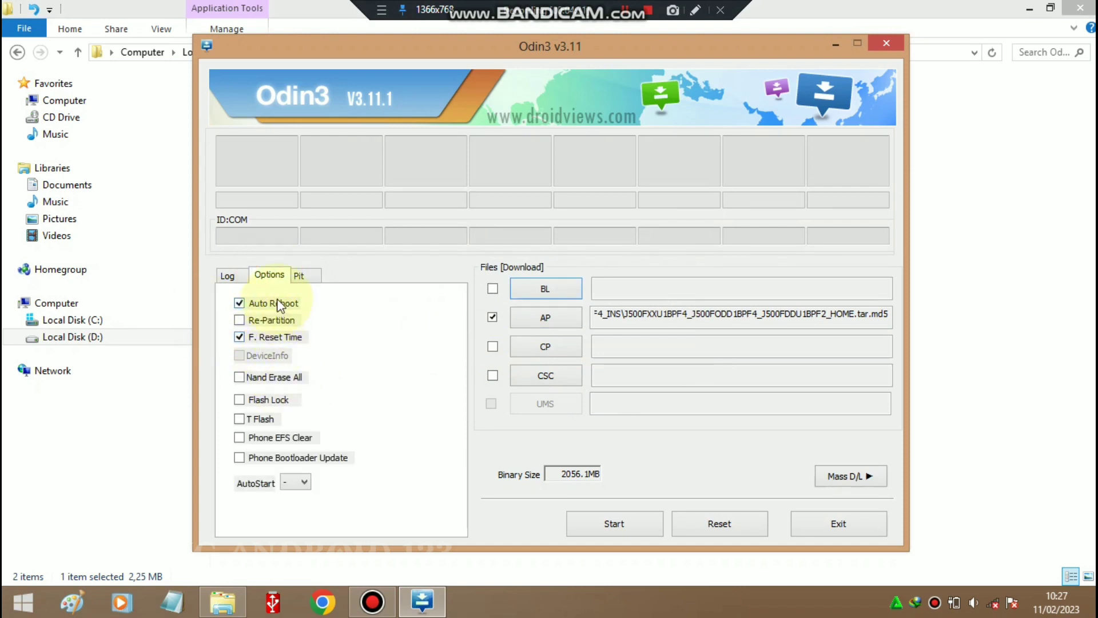
Display the Odin log and start flashing the loaded AP firmware to the connected phone
{"action": "left_click", "coordinate": [228, 276]}
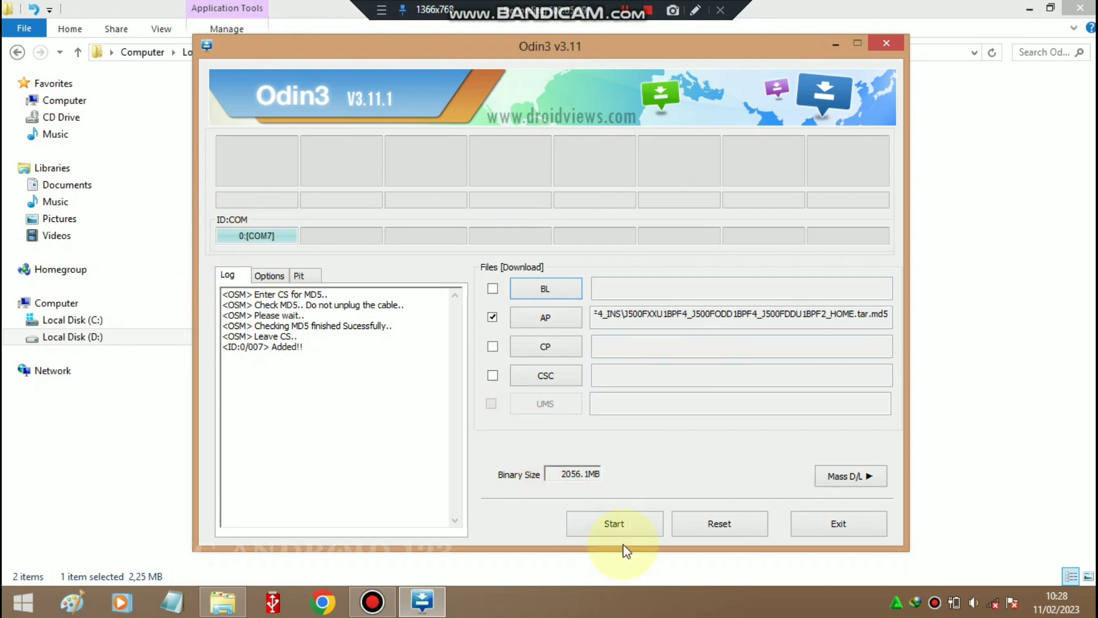
{"action": "left_click", "coordinate": [630, 525]}
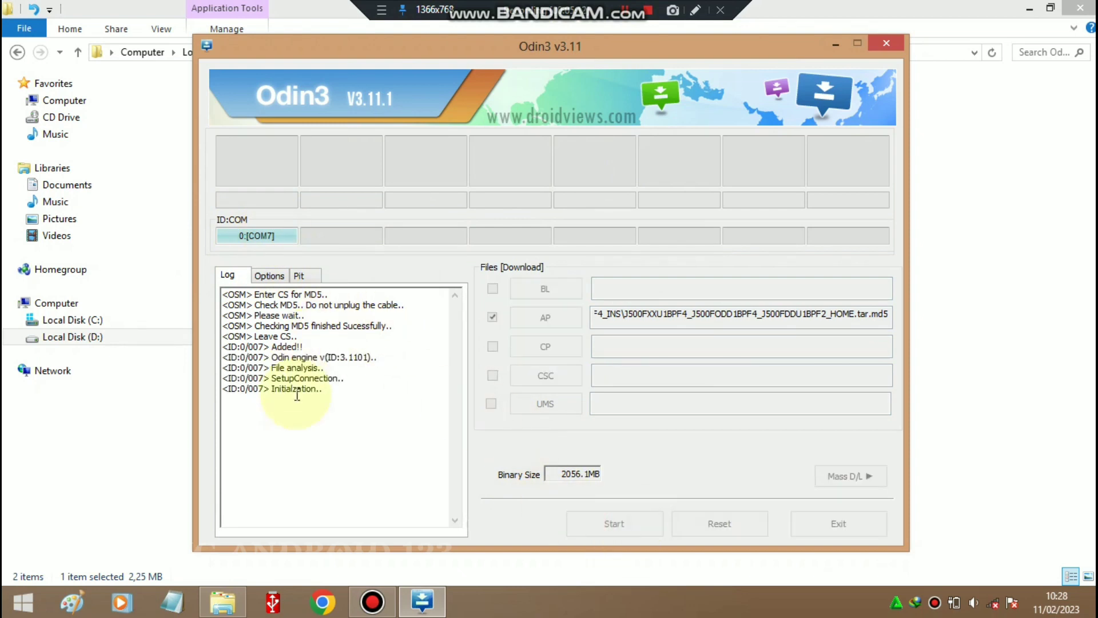